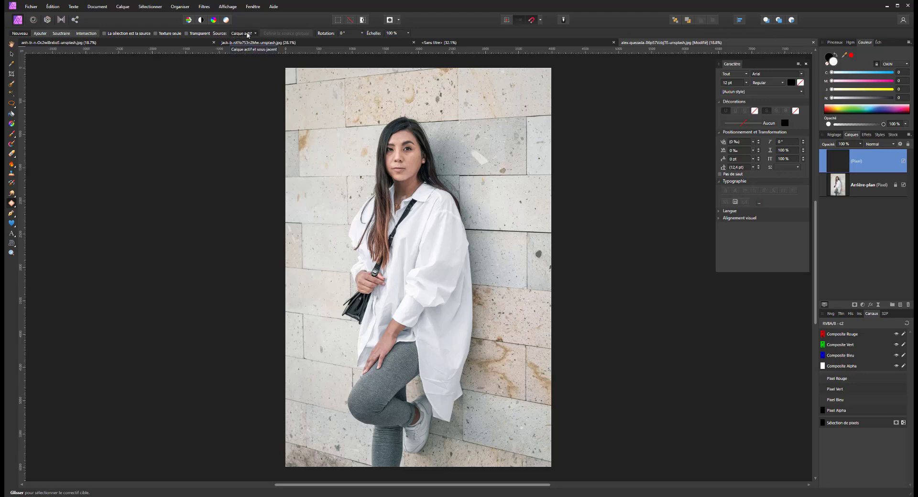
# Patch the long crease on the shirt below the sleeve using the source Calque actif et sous-jacent, and compare with the retouch layer hidden
pyautogui.click(244, 33)
pyautogui.click(249, 50)
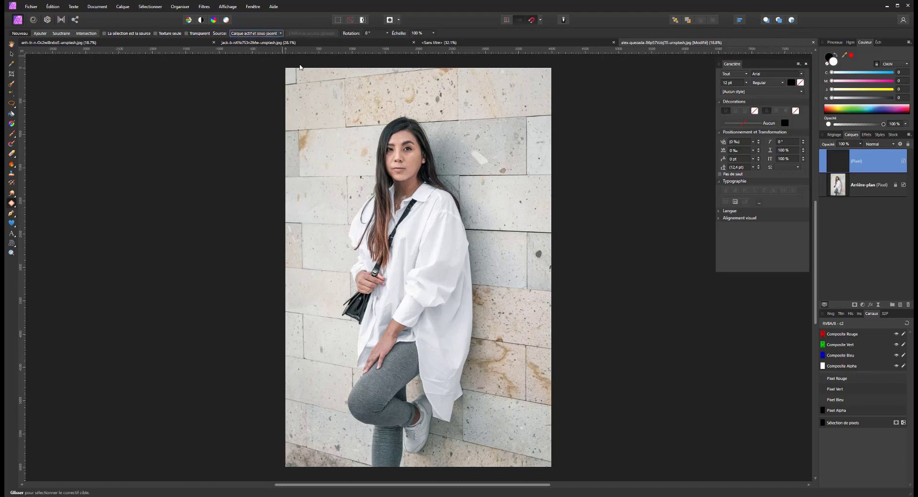
pyautogui.scroll(3, 457, 287)
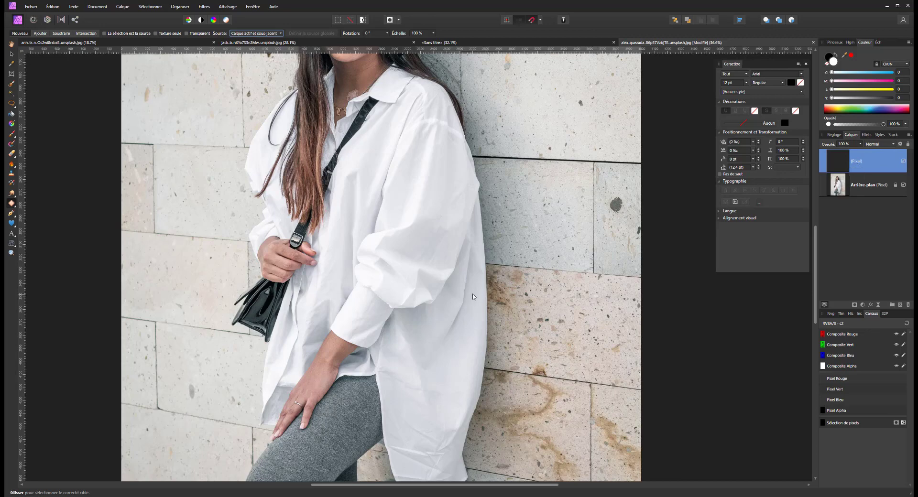
pyautogui.scroll(1, 458, 283)
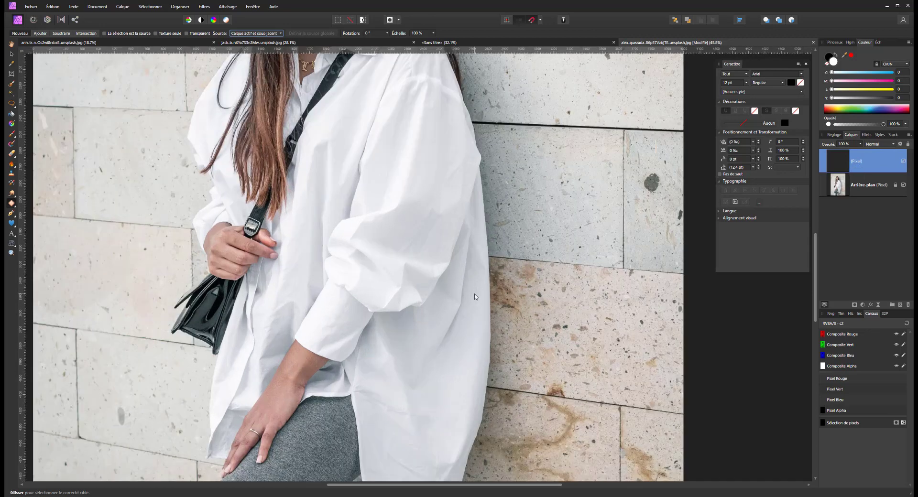
pyautogui.moveTo(471, 299); pyautogui.dragTo(451, 242)
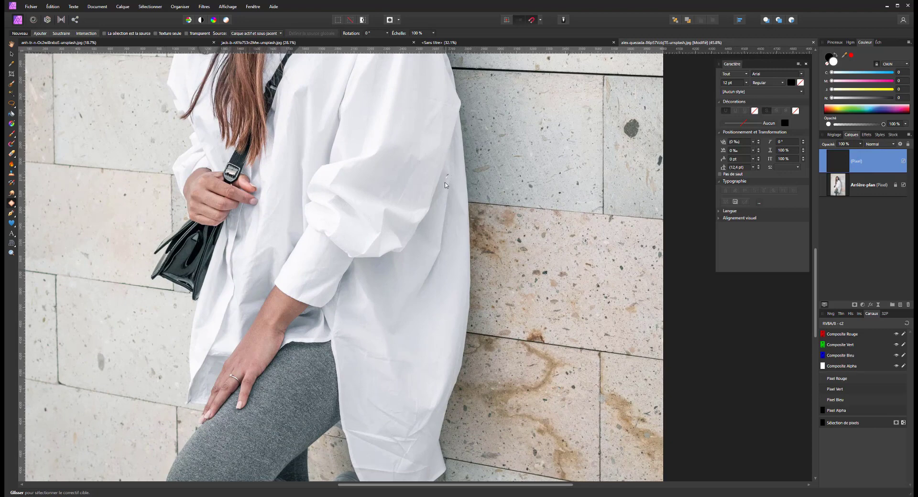
pyautogui.moveTo(440, 216)
pyautogui.mouseDown()
pyautogui.moveTo(439, 242)
pyautogui.moveTo(395, 337)
pyautogui.moveTo(419, 334)
pyautogui.moveTo(449, 224)
pyautogui.moveTo(446, 186)
pyautogui.mouseUp()
pyautogui.click(431, 302)
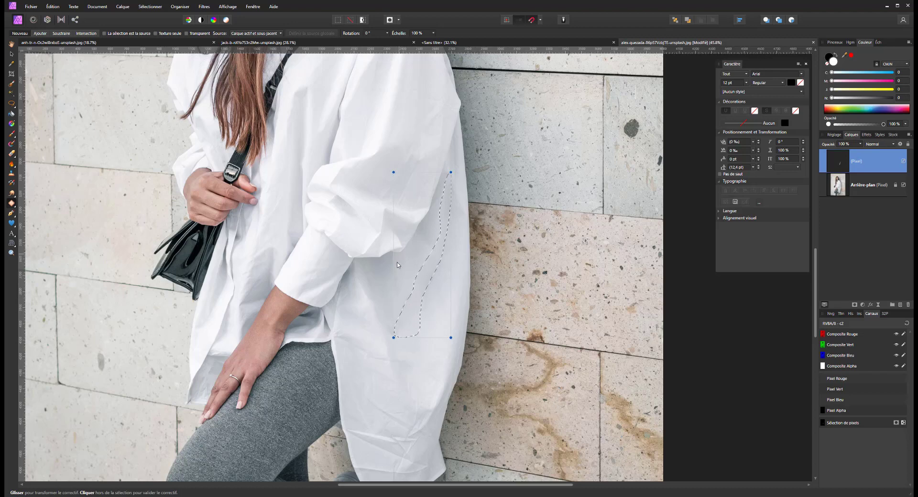
pyautogui.scroll(1, 420, 389)
pyautogui.scroll(-3, 398, 371)
pyautogui.click(372, 330)
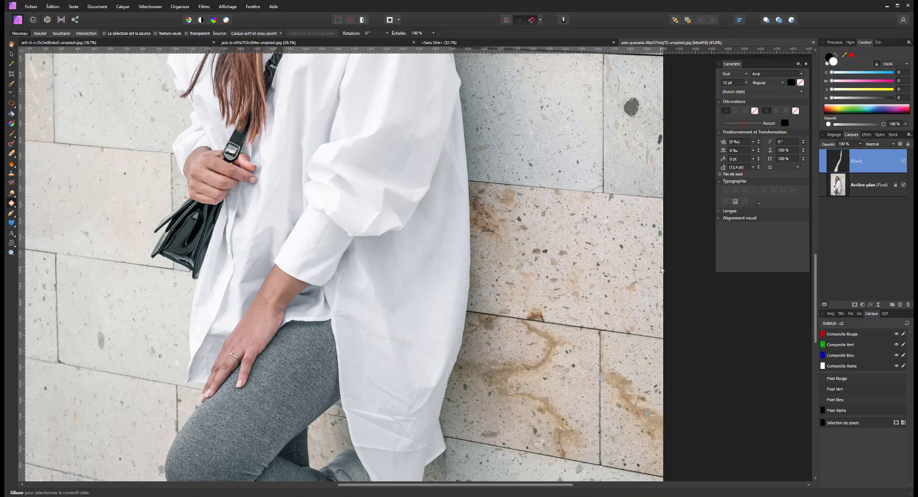
pyautogui.click(903, 162)
pyautogui.click(904, 161)
# Patch the small crease on the shirt beside the top of the thigh with smooth fabric from nearby
pyautogui.scroll(1, 421, 263)
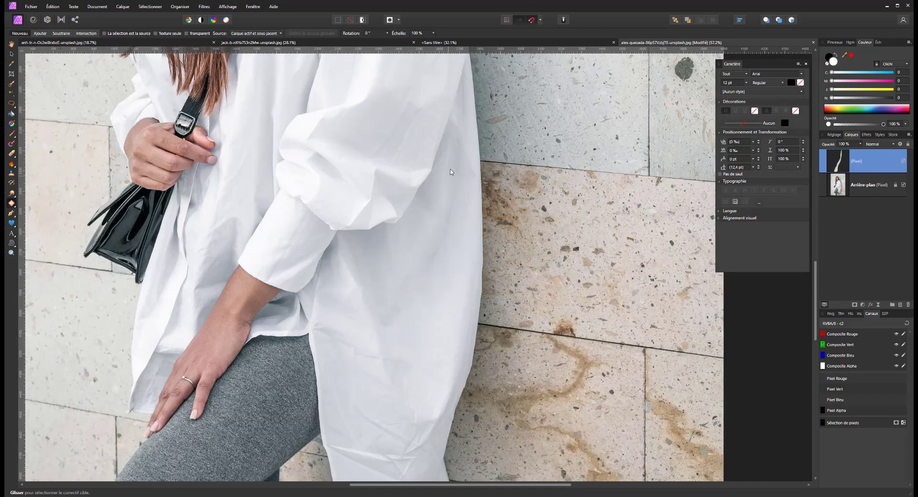
pyautogui.scroll(-5, 429, 192)
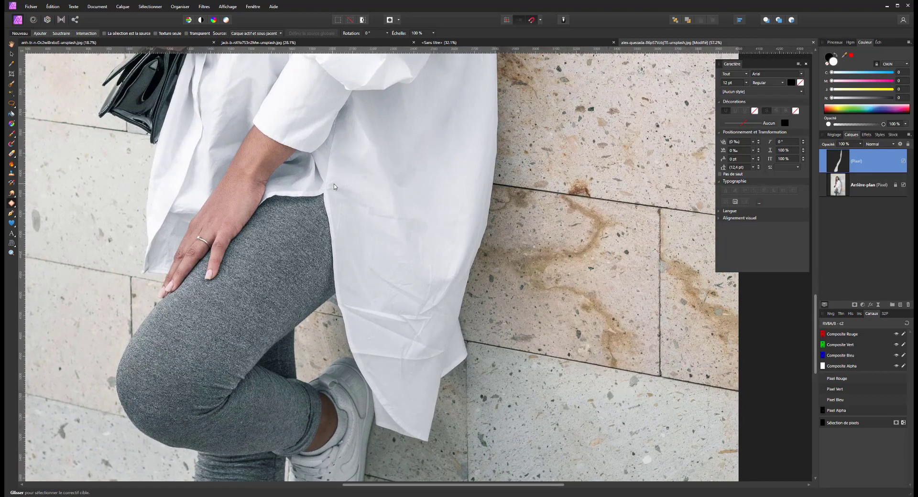
pyautogui.moveTo(337, 203)
pyautogui.mouseDown()
pyautogui.moveTo(392, 221)
pyautogui.moveTo(385, 206)
pyautogui.mouseUp()
pyautogui.click(443, 180)
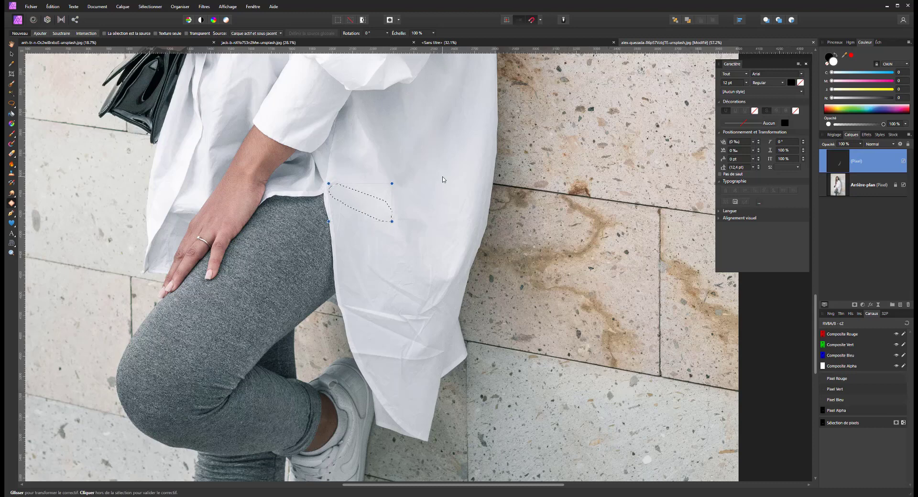
# Patch the diagonal crease across the lower shirt with smooth fabric from above it
pyautogui.click(366, 259)
pyautogui.moveTo(388, 288)
pyautogui.mouseDown()
pyautogui.moveTo(448, 314)
pyautogui.moveTo(426, 298)
pyautogui.moveTo(444, 294)
pyautogui.mouseUp()
pyautogui.click(445, 209)
pyautogui.click(460, 250)
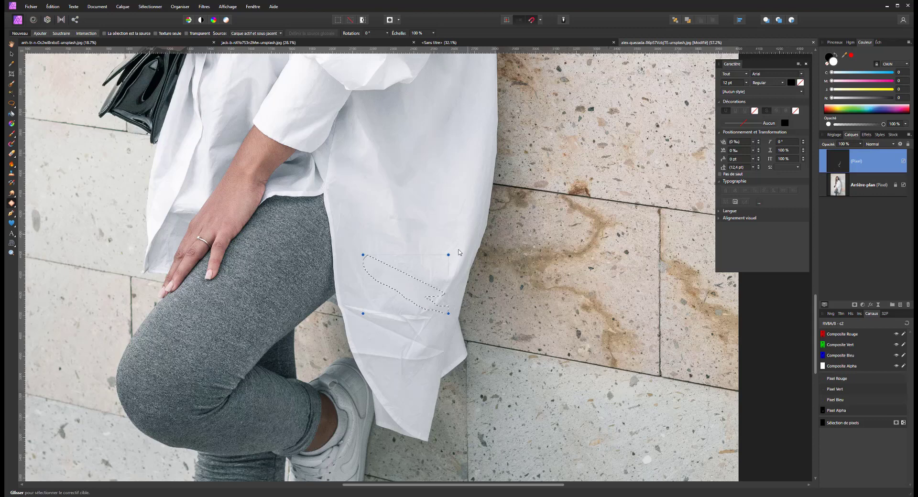
# Patch the remaining creases along the lower shirt's outer edge next to the wall with clean fabric
pyautogui.moveTo(442, 273)
pyautogui.mouseDown()
pyautogui.moveTo(459, 246)
pyautogui.moveTo(449, 257)
pyautogui.mouseUp()
pyautogui.click(445, 244)
pyautogui.click(462, 225)
pyautogui.moveTo(420, 296)
pyautogui.mouseDown()
pyautogui.moveTo(417, 315)
pyautogui.moveTo(439, 319)
pyautogui.moveTo(453, 302)
pyautogui.moveTo(473, 225)
pyautogui.mouseUp()
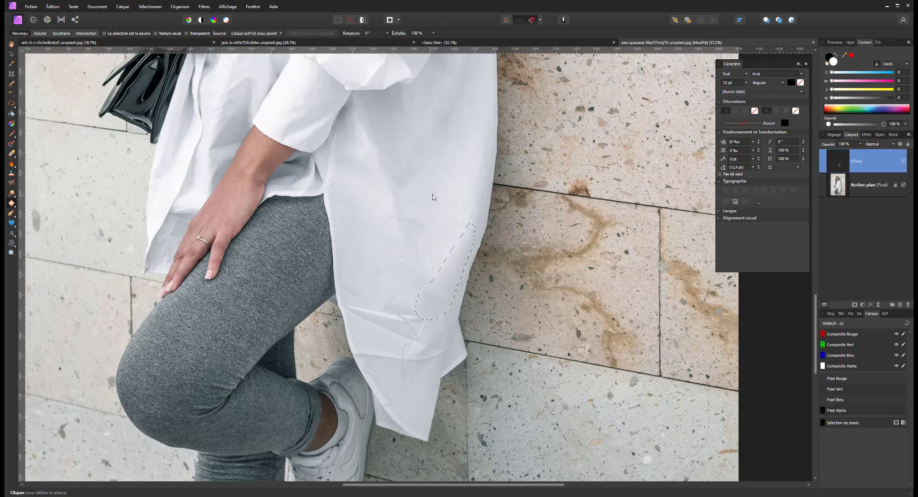
pyautogui.click(387, 256)
# Patch the creases running across the width of the shirt tail with smooth fabric from above
pyautogui.click(378, 304)
pyautogui.moveTo(344, 304)
pyautogui.mouseDown()
pyautogui.moveTo(425, 344)
pyautogui.moveTo(435, 315)
pyautogui.mouseUp()
pyautogui.click(383, 272)
pyautogui.click(400, 353)
# Outline the folded area just above the shirt tail's tip and replace it with smooth fabric from higher up
pyautogui.scroll(-1, 380, 302)
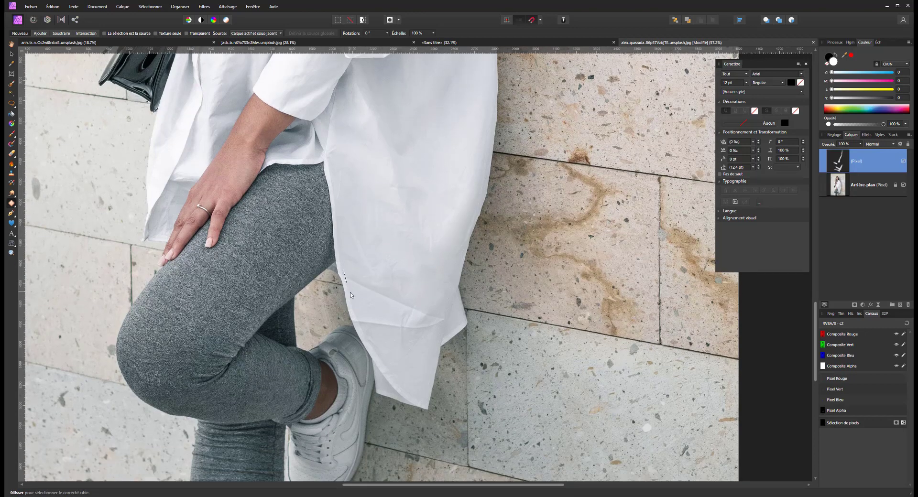
pyautogui.moveTo(361, 328)
pyautogui.mouseDown()
pyautogui.moveTo(405, 344)
pyautogui.moveTo(443, 317)
pyautogui.mouseUp()
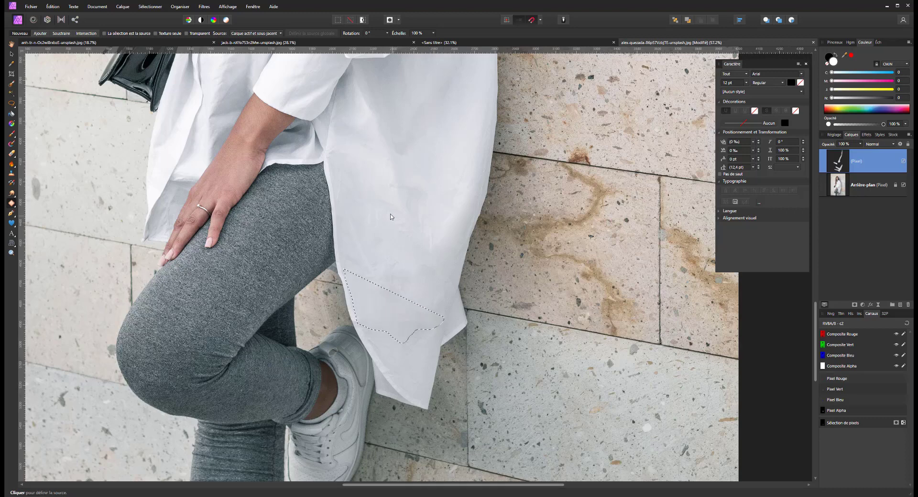
pyautogui.click(406, 264)
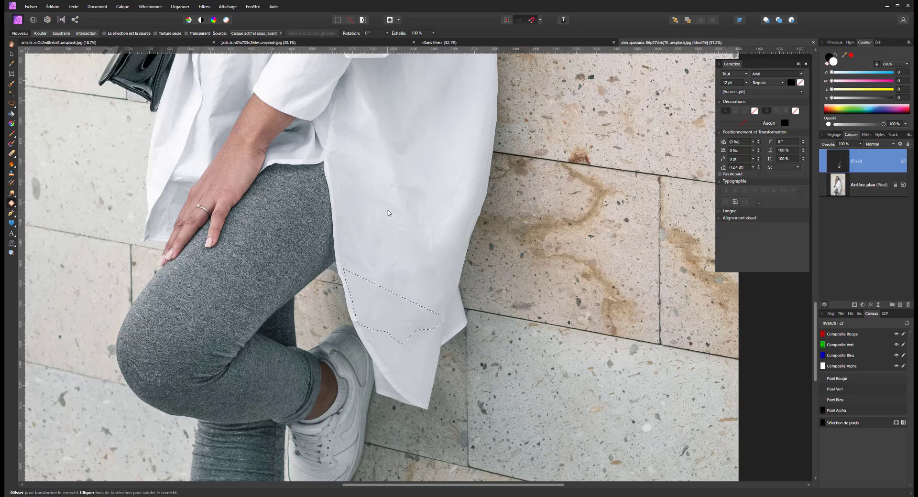
pyautogui.click(406, 264)
pyautogui.scroll(-5, 406, 265)
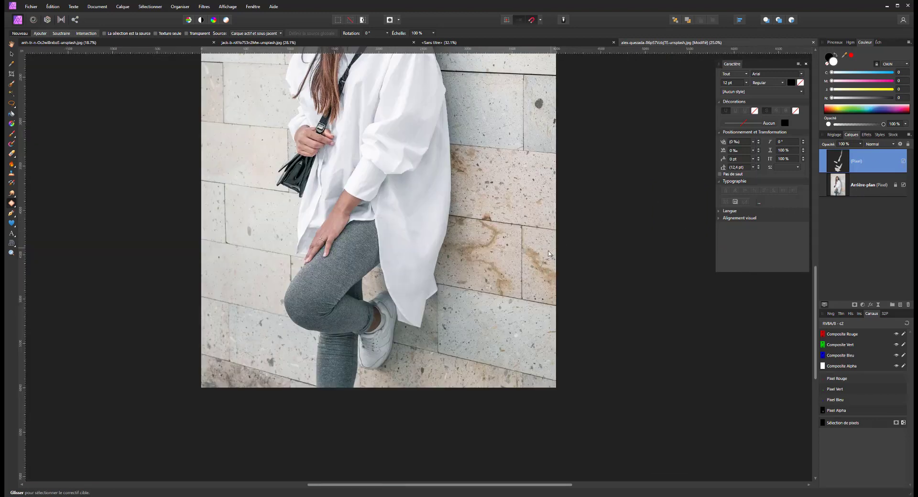
pyautogui.scroll(3, 543, 258)
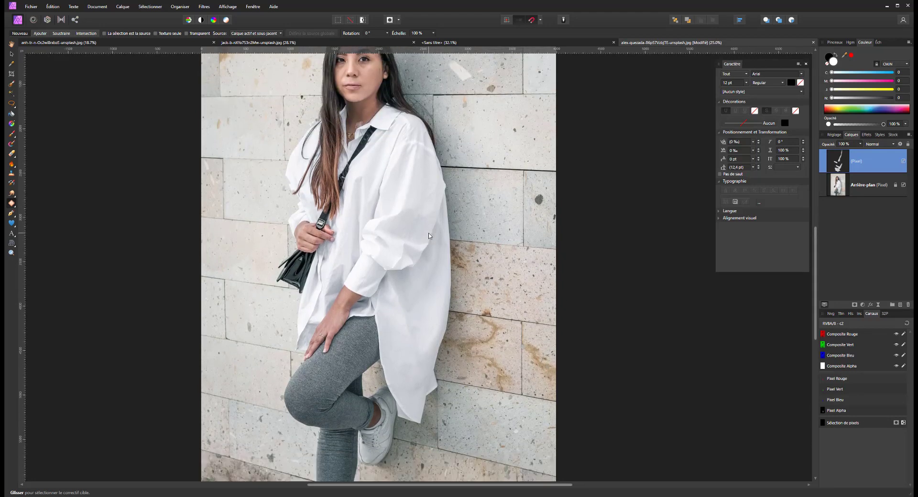
# Patch the small leftover mark near the outer edge of the shirt tail
pyautogui.scroll(5, 414, 266)
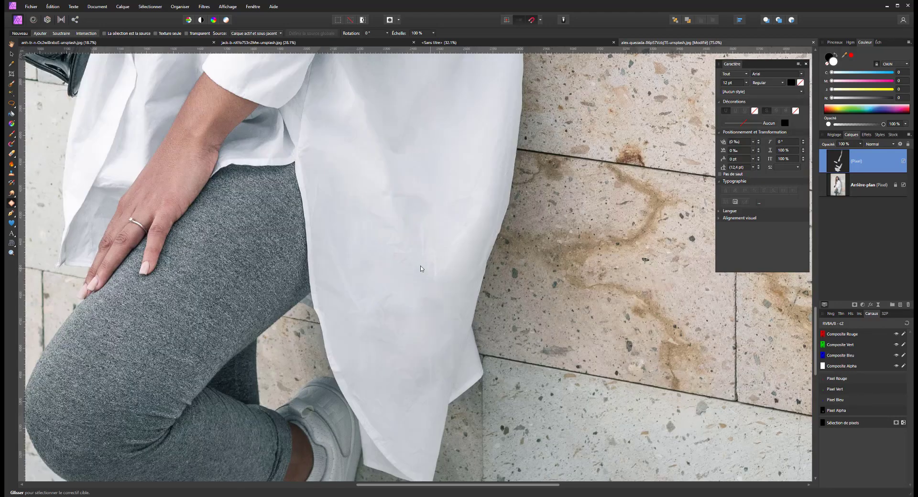
pyautogui.scroll(-1, 439, 318)
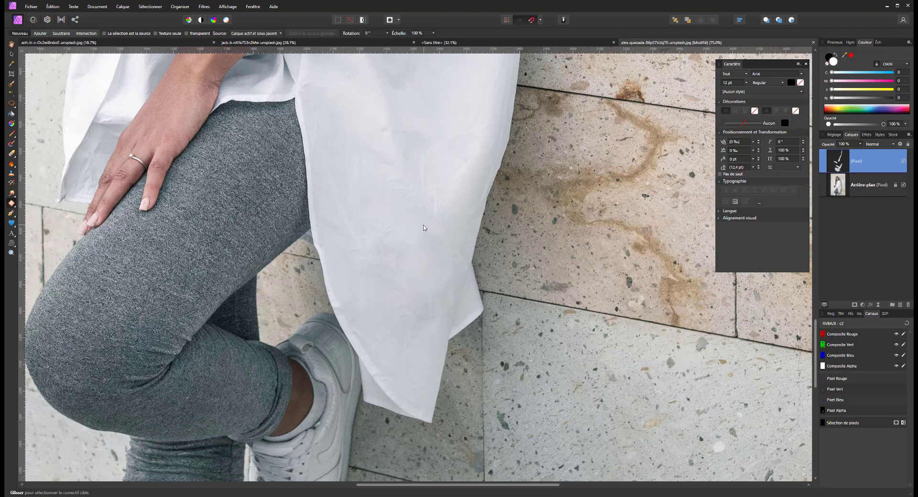
pyautogui.moveTo(441, 251); pyautogui.dragTo(443, 234)
pyautogui.hotkey('ctrl', '-')
pyautogui.hotkey('ctrl', '-')
pyautogui.hotkey('ctrl', '-')
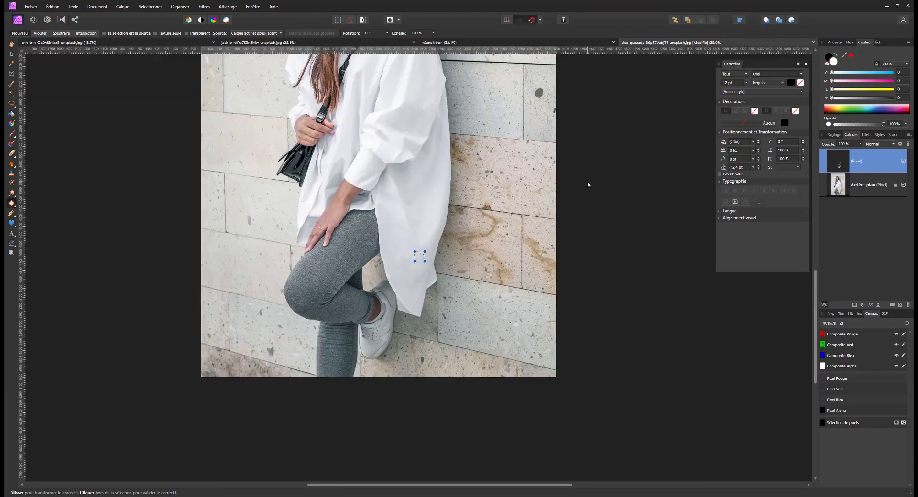
pyautogui.click(414, 200)
pyautogui.scroll(5, 417, 200)
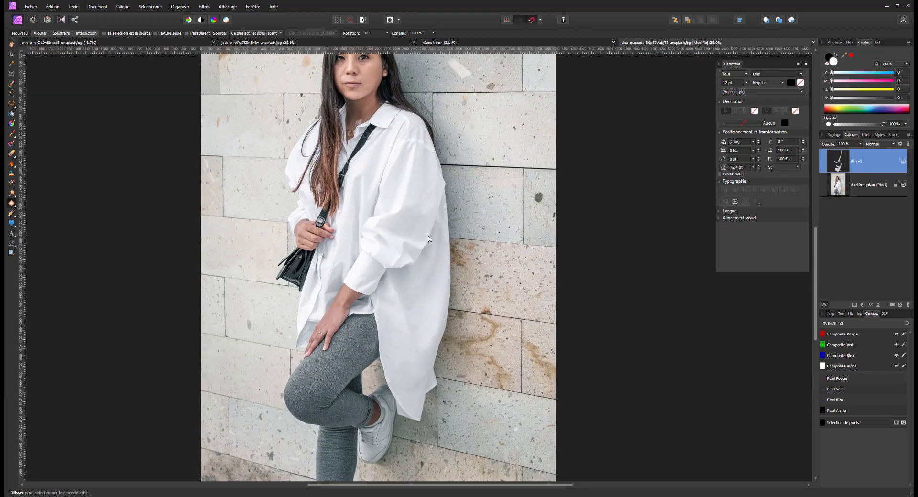
# Patch the creases on the upper part of the puffed sleeve with smooth sleeve fabric
pyautogui.hotkey('ctrl', '+')
pyautogui.hotkey('ctrl', '+')
pyautogui.hotkey('ctrl', '+')
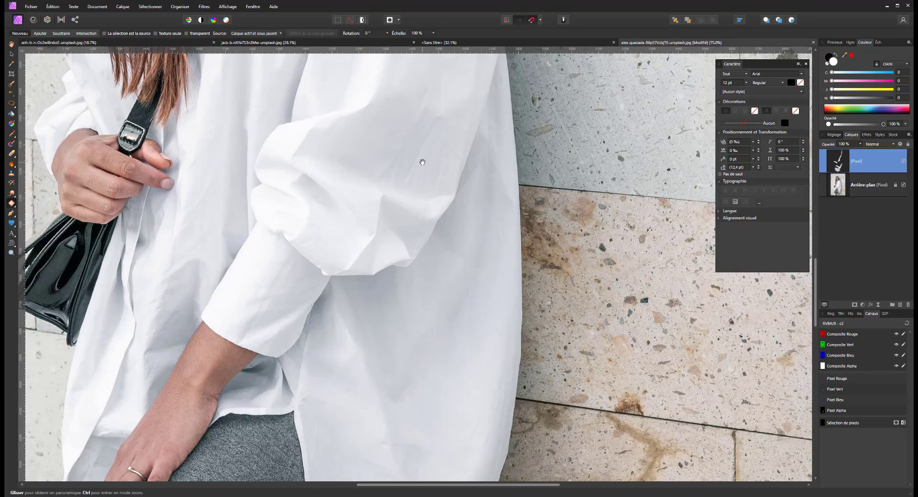
pyautogui.scroll(2, 421, 163)
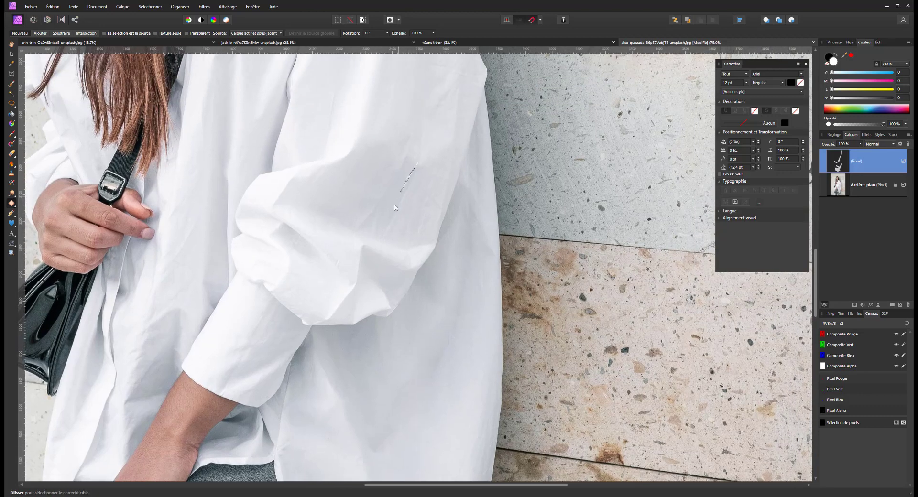
pyautogui.moveTo(384, 233)
pyautogui.mouseDown()
pyautogui.moveTo(406, 207)
pyautogui.moveTo(417, 166)
pyautogui.mouseUp()
pyautogui.click(368, 172)
pyautogui.moveTo(344, 258); pyautogui.dragTo(343, 259)
pyautogui.moveTo(412, 135)
pyautogui.mouseDown()
pyautogui.moveTo(358, 228)
pyautogui.moveTo(373, 224)
pyautogui.moveTo(413, 157)
pyautogui.mouseUp()
pyautogui.click(395, 172)
# Patch the narrow vertical crease on the shirt along the edge of the leggings
pyautogui.scroll(-10, 232, 238)
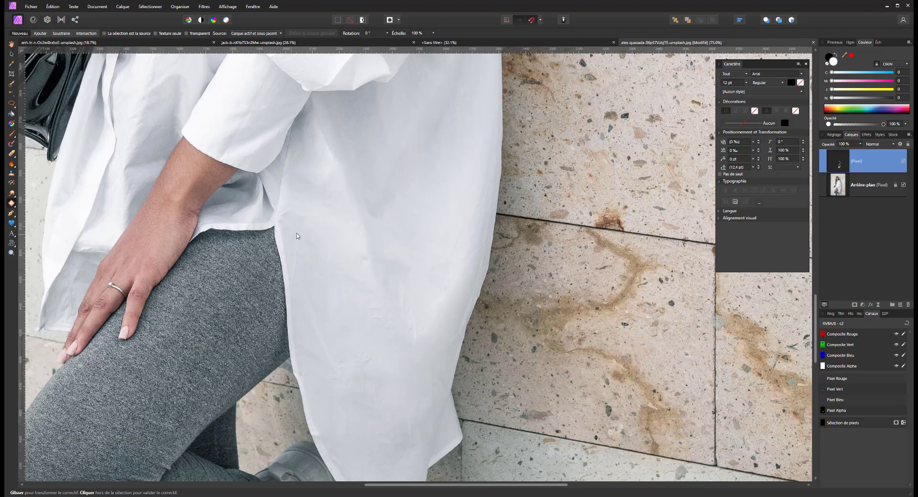
pyautogui.click(296, 237)
pyautogui.moveTo(291, 283)
pyautogui.mouseDown()
pyautogui.moveTo(293, 291)
pyautogui.moveTo(305, 246)
pyautogui.moveTo(298, 237)
pyautogui.mouseUp()
pyautogui.click(310, 266)
# Set up the Healing Brush with source Calque actif et sous-jacent and 0% hardness, and sample clean shirt fabric
pyautogui.click(13, 204)
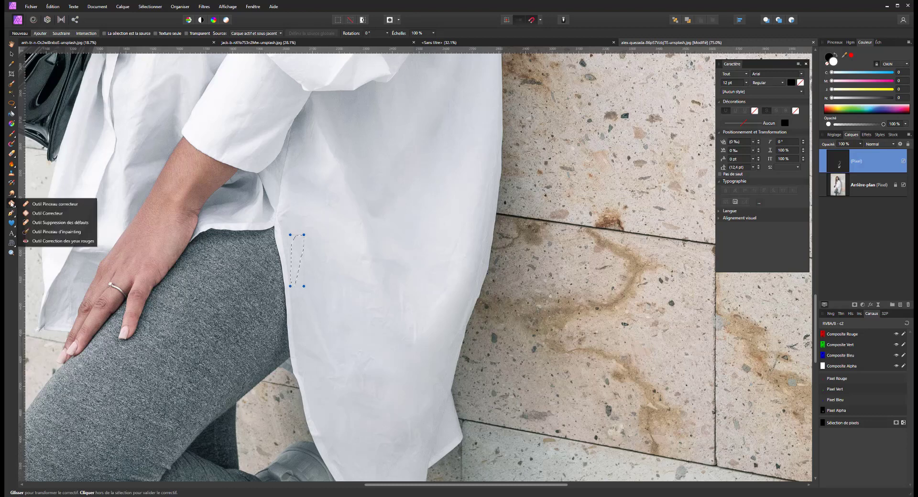
pyautogui.click(42, 205)
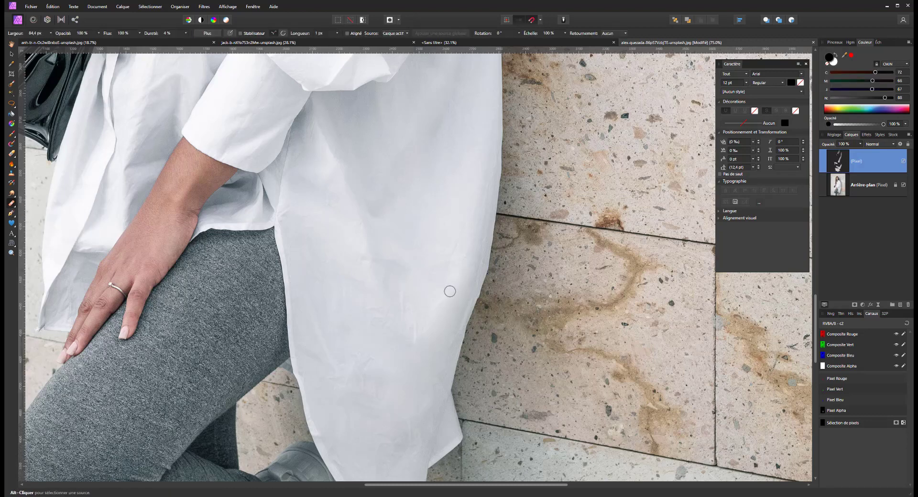
pyautogui.click(396, 33)
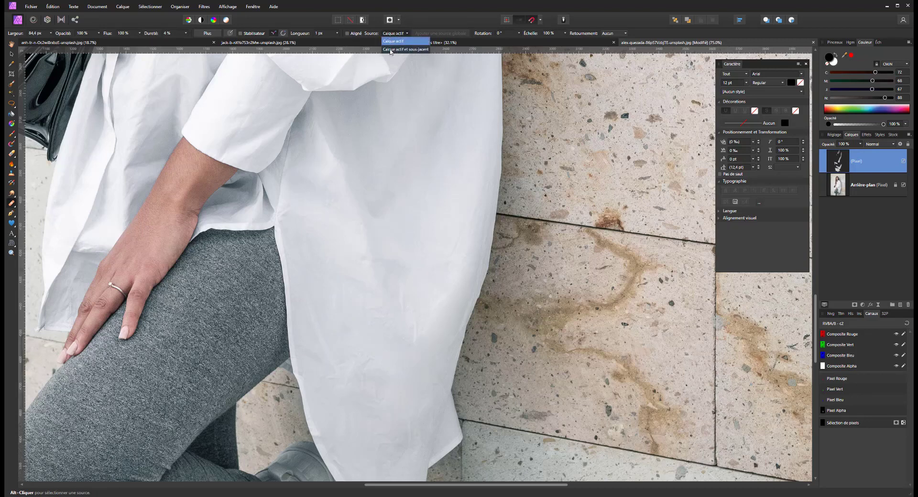
pyautogui.click(391, 50)
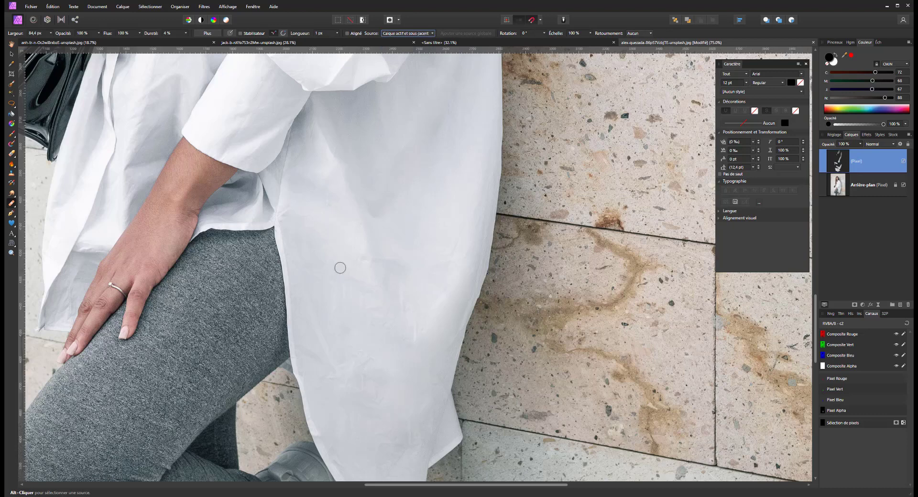
pyautogui.click(186, 34)
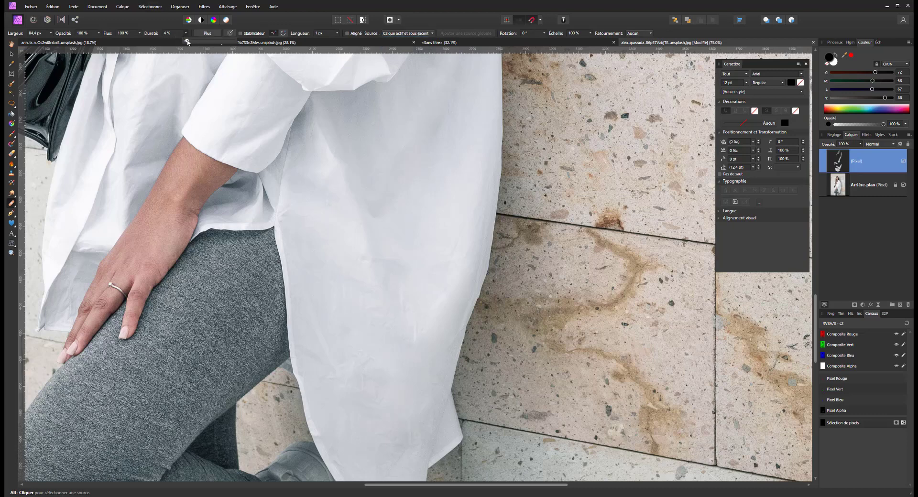
pyautogui.click(415, 334)
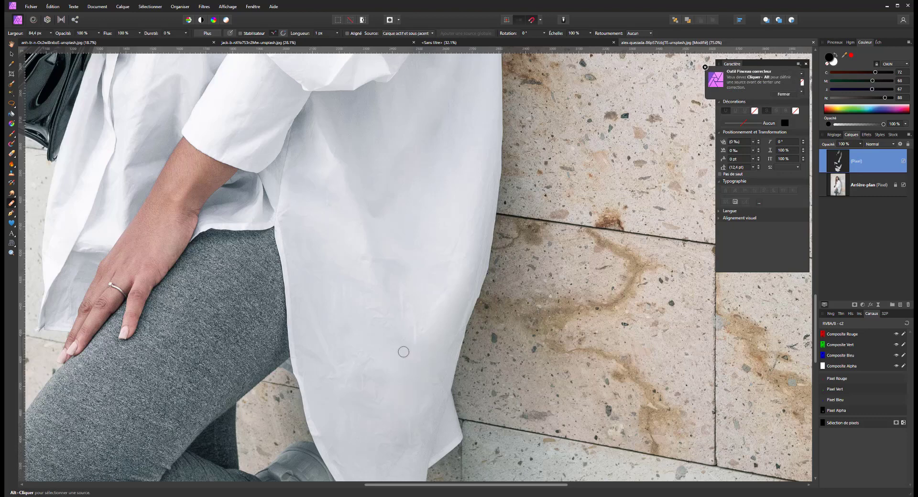
pyautogui.keyDown('alt'); pyautogui.click(433, 331); pyautogui.keyUp('alt')
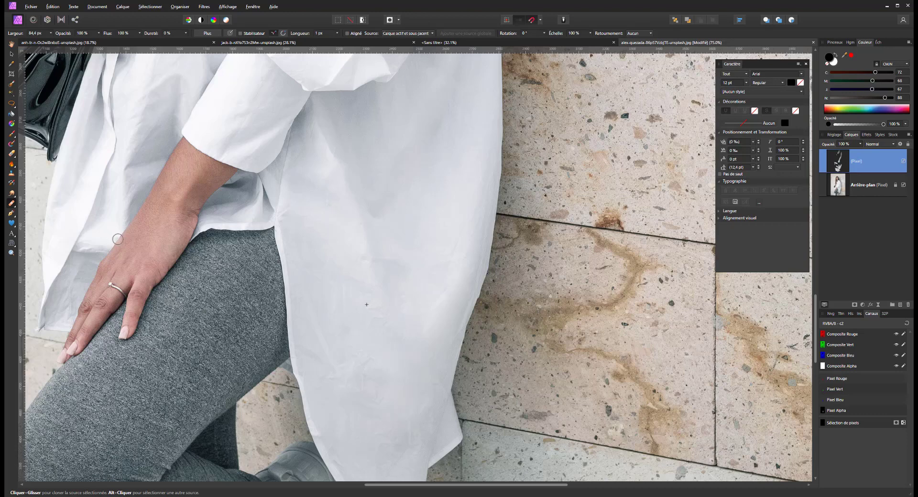
# Outline a small area in the middle of the lower shirt with the Patch tool
pyautogui.click(14, 203)
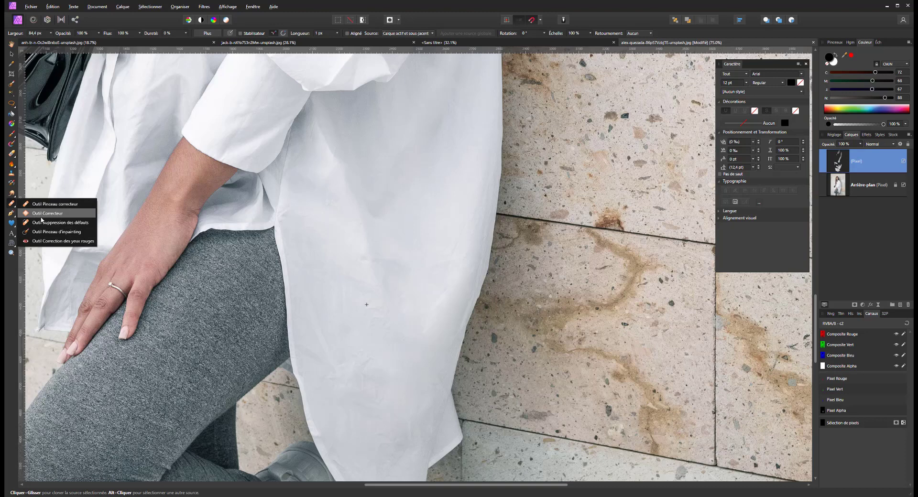
pyautogui.moveTo(384, 323)
pyautogui.mouseDown()
pyautogui.moveTo(422, 303)
pyautogui.moveTo(401, 302)
pyautogui.mouseUp()
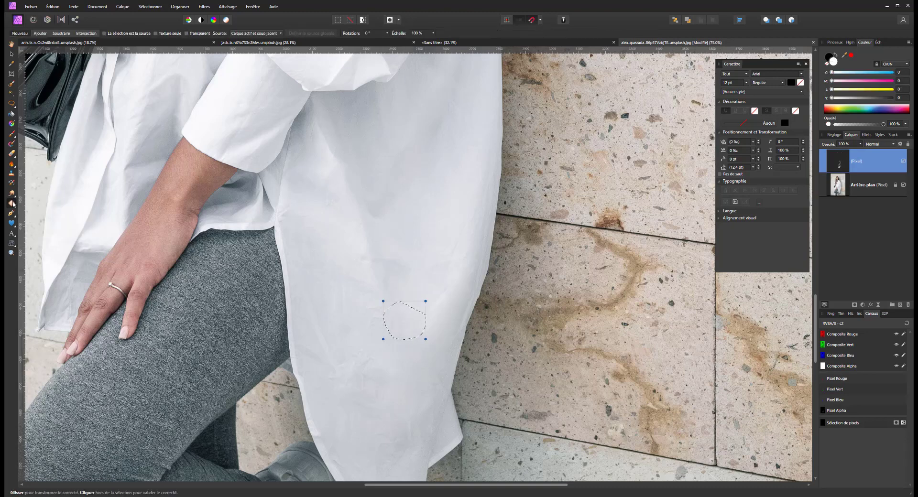
# Switch to the Blemish Removal tool and make Arrière-plan the active layer
pyautogui.click(12, 203)
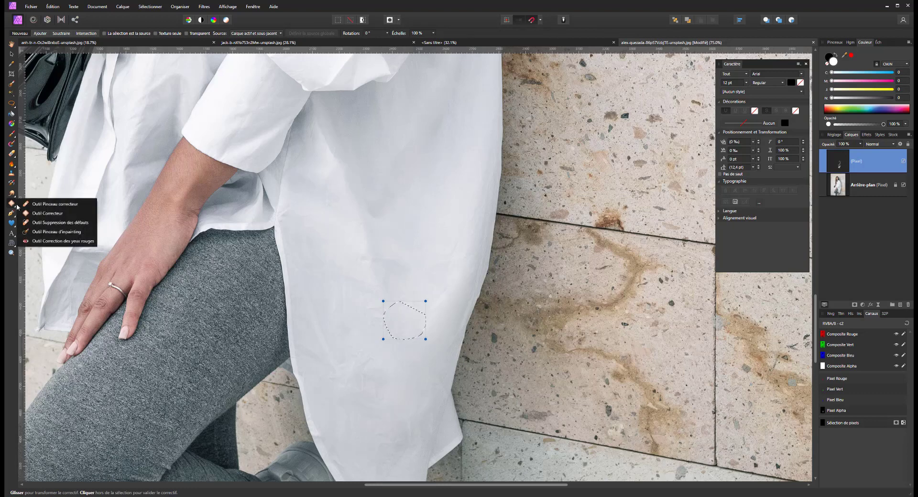
pyautogui.click(34, 223)
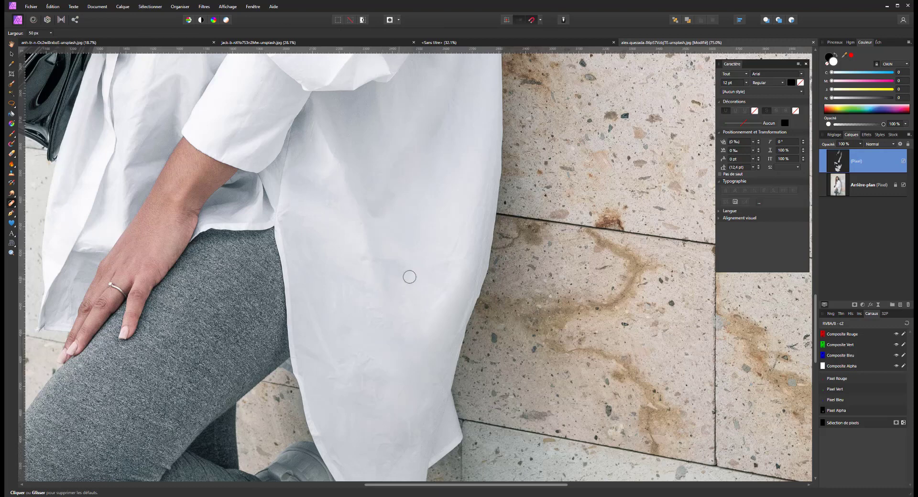
pyautogui.press('alt')
pyautogui.press('Right')
pyautogui.click(11, 203)
pyautogui.click(865, 187)
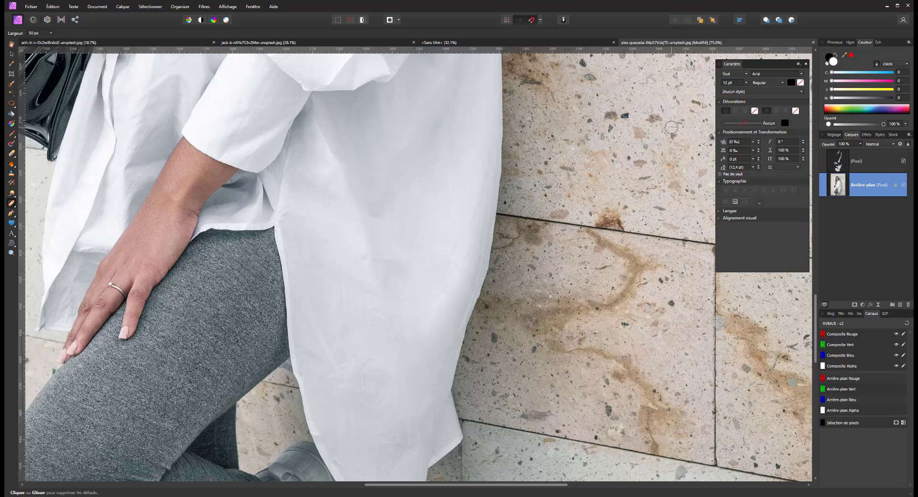
# Duplicate the Arrière-plan layer and paint over a crease on the lower shirt of the copy with the Inpainting Brush
pyautogui.hotkey('ctrl', 'j')
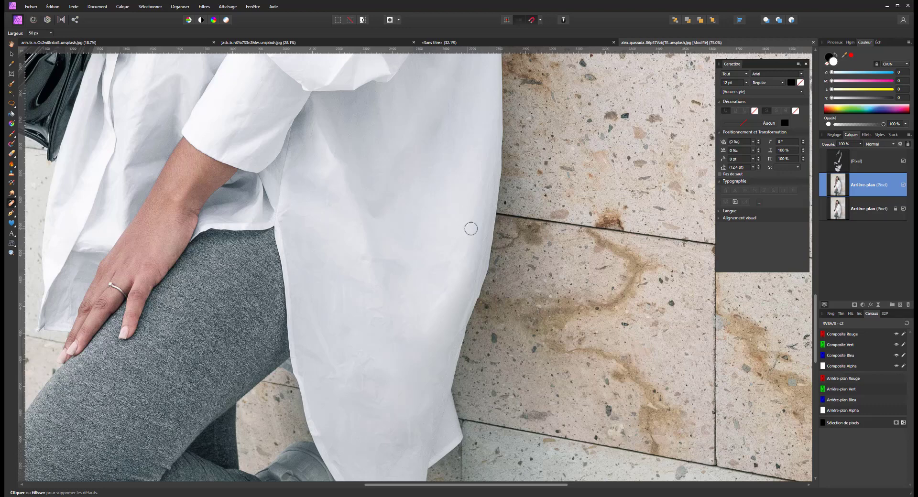
pyautogui.keyDown('ctrl'); pyautogui.keyDown('alt'); pyautogui.moveTo(464, 235); pyautogui.dragTo(457, 235); pyautogui.keyUp('alt'); pyautogui.keyUp('ctrl')
pyautogui.click(12, 205)
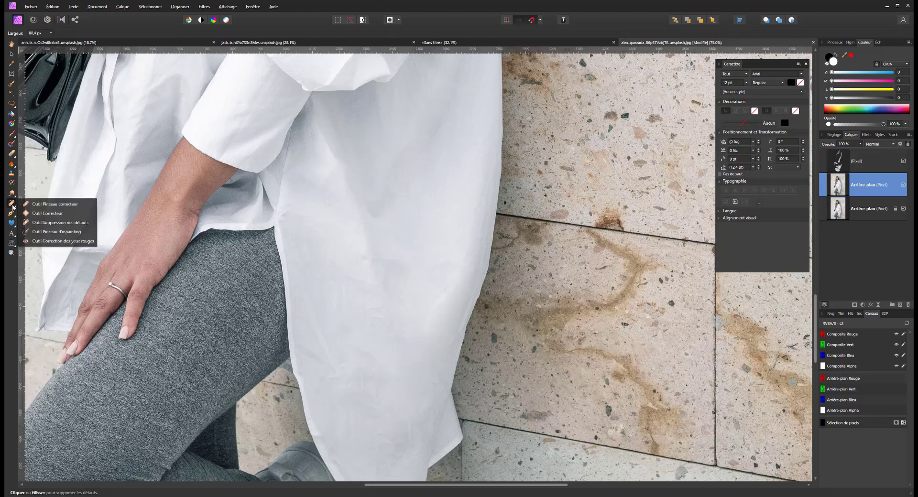
pyautogui.click(53, 231)
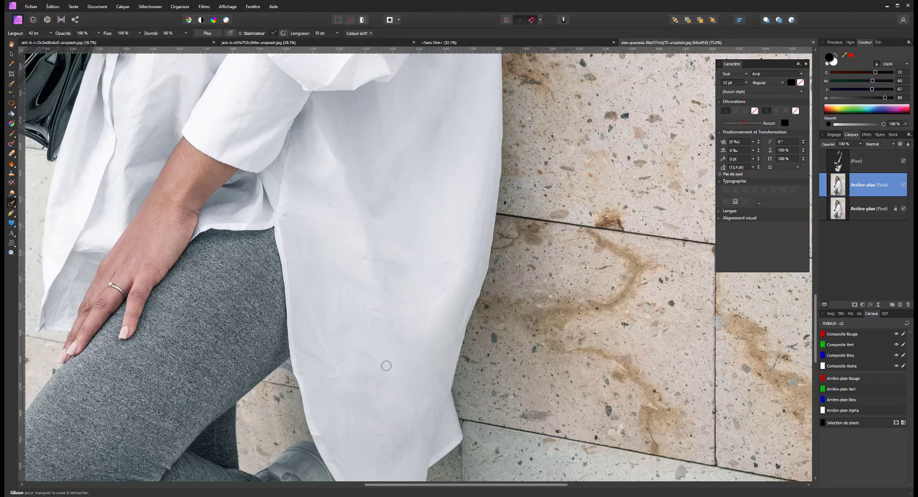
pyautogui.moveTo(345, 344); pyautogui.dragTo(387, 367)
# Set the Inpainting Brush source to Calque actif et sous-jacent and retouch the lower shirt crease on the separate pixel layer
pyautogui.click(356, 34)
pyautogui.click(366, 43)
pyautogui.click(866, 162)
pyautogui.moveTo(348, 343); pyautogui.dragTo(375, 361)
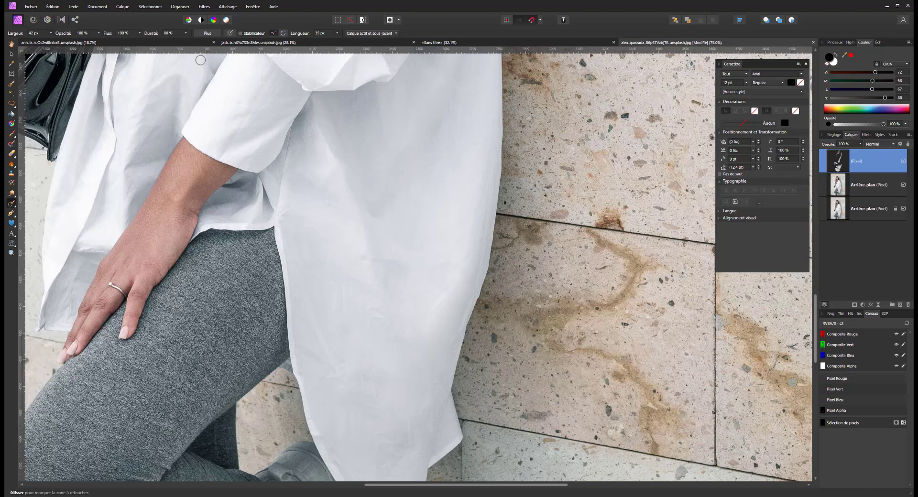
# Set the Inpainting Brush hardness to 0% and inpaint the creases across the middle and upper part of the hanging shirt panel
pyautogui.moveTo(188, 42); pyautogui.dragTo(88, 38)
pyautogui.moveTo(448, 288); pyautogui.dragTo(434, 307)
pyautogui.moveTo(381, 276)
pyautogui.mouseDown()
pyautogui.moveTo(374, 308)
pyautogui.moveTo(374, 297)
pyautogui.mouseUp()
pyautogui.moveTo(387, 218); pyautogui.dragTo(418, 253)
pyautogui.moveTo(367, 191); pyautogui.dragTo(372, 221)
# Inpaint the creases on the shirt's shoulder beside the long hair
pyautogui.scroll(5, 336, 256)
pyautogui.hscroll(-2, 336, 256)
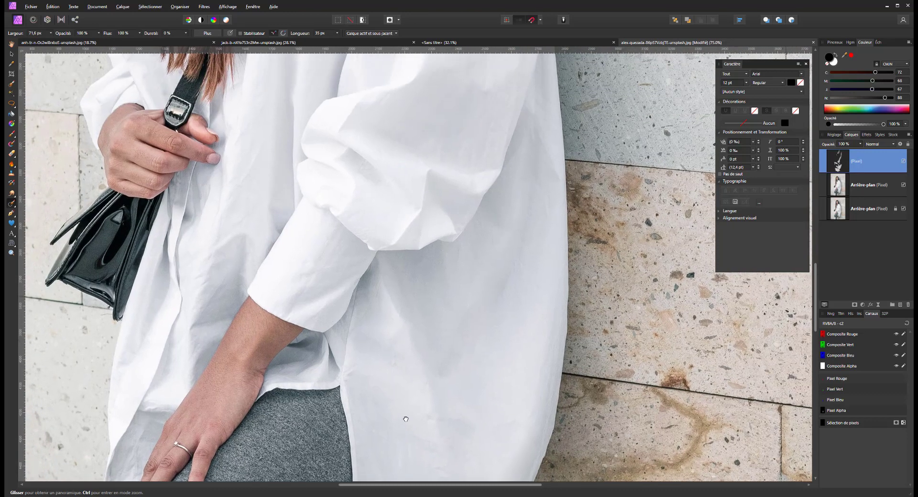
pyautogui.scroll(10, 345, 247)
pyautogui.hscroll(2, 354, 254)
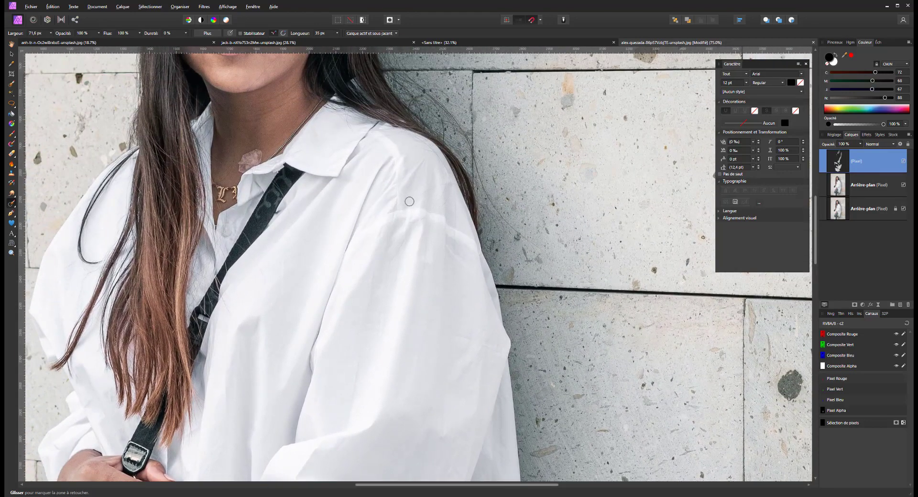
pyautogui.moveTo(409, 203)
pyautogui.mouseDown()
pyautogui.moveTo(447, 186)
pyautogui.moveTo(447, 198)
pyautogui.moveTo(450, 189)
pyautogui.moveTo(440, 206)
pyautogui.moveTo(448, 173)
pyautogui.moveTo(415, 138)
pyautogui.moveTo(439, 158)
pyautogui.moveTo(411, 146)
pyautogui.mouseUp()
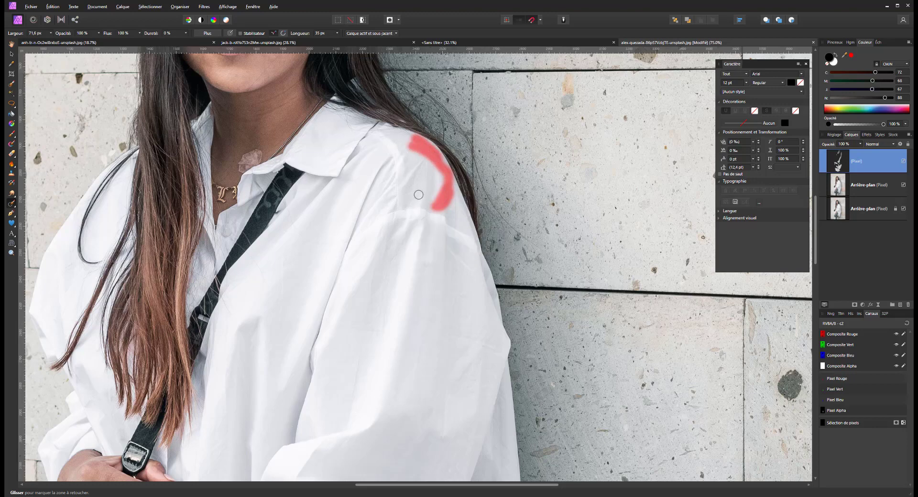
pyautogui.moveTo(441, 184); pyautogui.dragTo(448, 180)
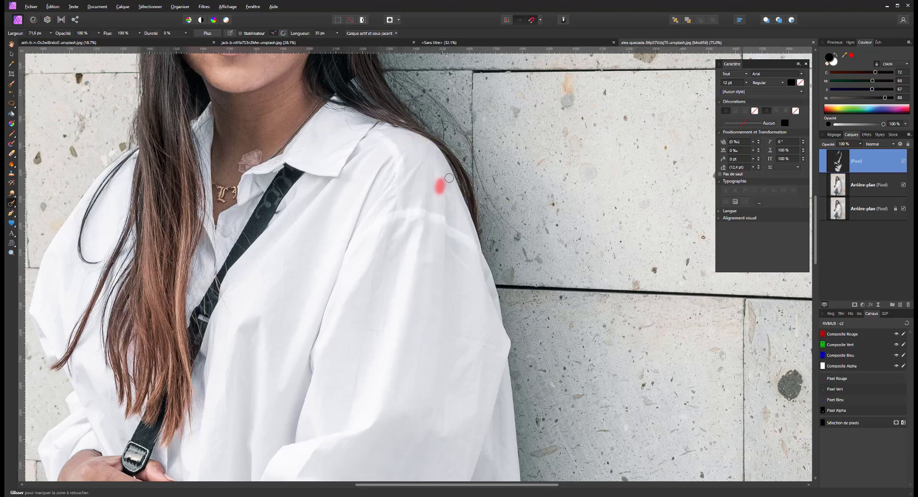
# Inpaint the creases on the upper sleeve just below the shoulder seam
pyautogui.moveTo(427, 216)
pyautogui.mouseDown()
pyautogui.moveTo(396, 243)
pyautogui.moveTo(385, 309)
pyautogui.mouseUp()
pyautogui.moveTo(430, 222); pyautogui.dragTo(420, 300)
pyautogui.moveTo(406, 240)
pyautogui.mouseDown()
pyautogui.moveTo(399, 256)
pyautogui.moveTo(413, 222)
pyautogui.moveTo(400, 242)
pyautogui.mouseUp()
pyautogui.moveTo(410, 206); pyautogui.dragTo(395, 220)
# Compare the shirt with and without the retouching by hiding and showing the pixel layer
pyautogui.scroll(-5, 384, 313)
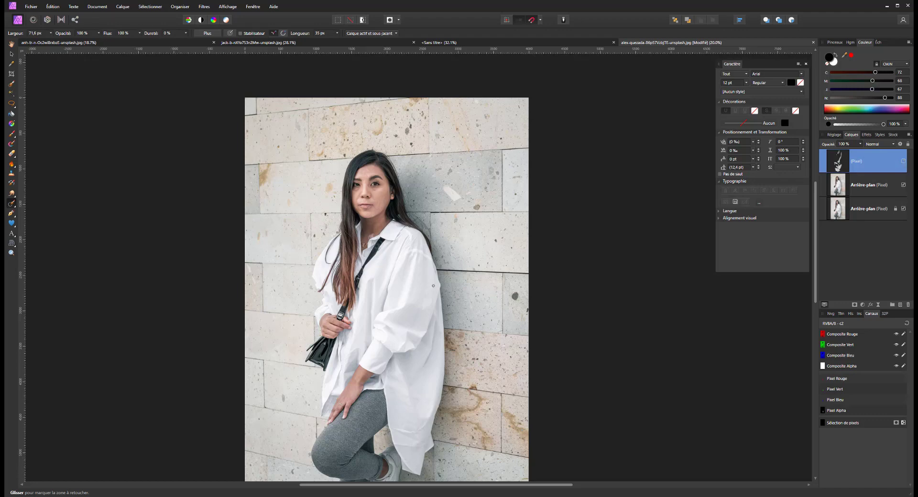
pyautogui.scroll(6, 434, 286)
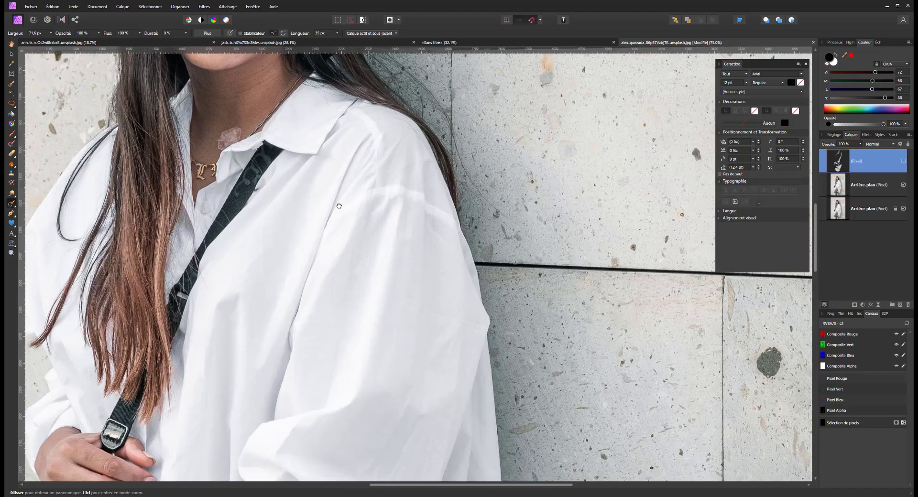
pyautogui.moveTo(339, 206)
pyautogui.mouseDown()
pyautogui.moveTo(377, 113)
pyautogui.moveTo(339, 126)
pyautogui.mouseUp()
pyautogui.moveTo(262, 309)
pyautogui.mouseDown()
pyautogui.moveTo(394, 308)
pyautogui.moveTo(391, 314)
pyautogui.mouseUp()
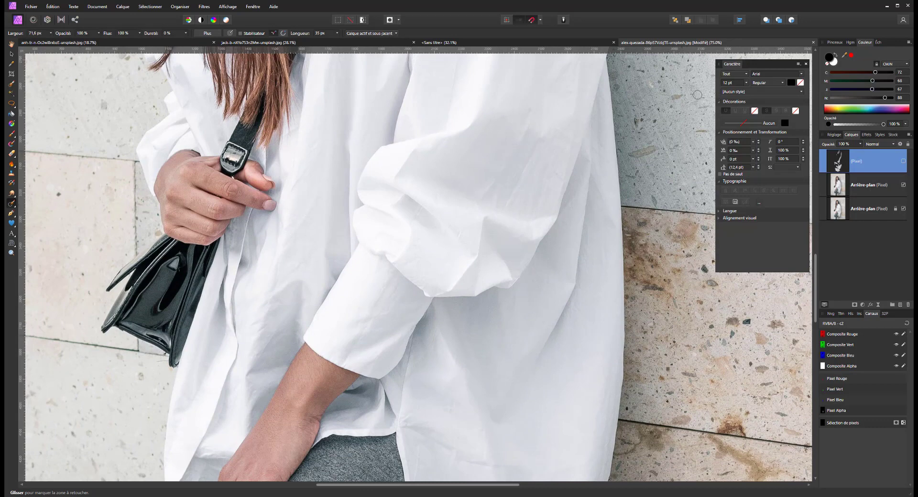
pyautogui.click(904, 162)
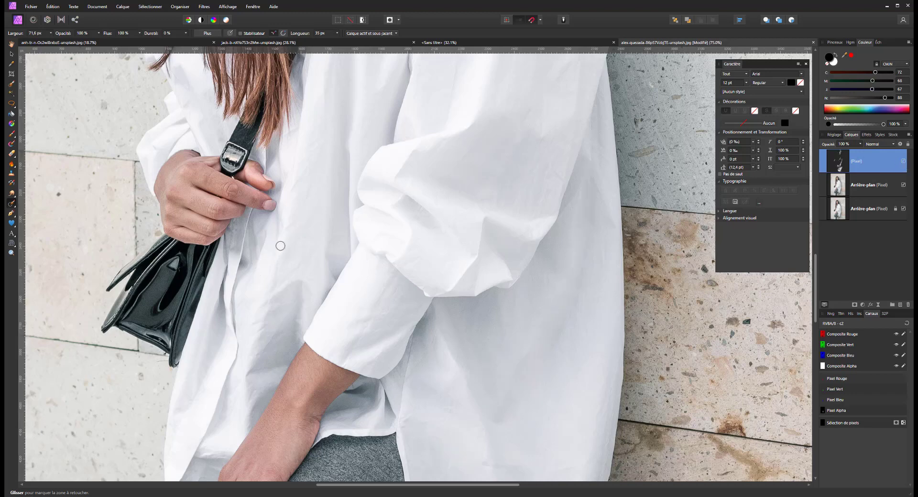
# Inpaint the creases on the shirt front beside the hand and on the chest next to the bag strap
pyautogui.moveTo(278, 261)
pyautogui.mouseDown()
pyautogui.moveTo(276, 287)
pyautogui.moveTo(309, 262)
pyautogui.mouseUp()
pyautogui.moveTo(287, 192); pyautogui.dragTo(307, 162)
pyautogui.scroll(5, 193, 293)
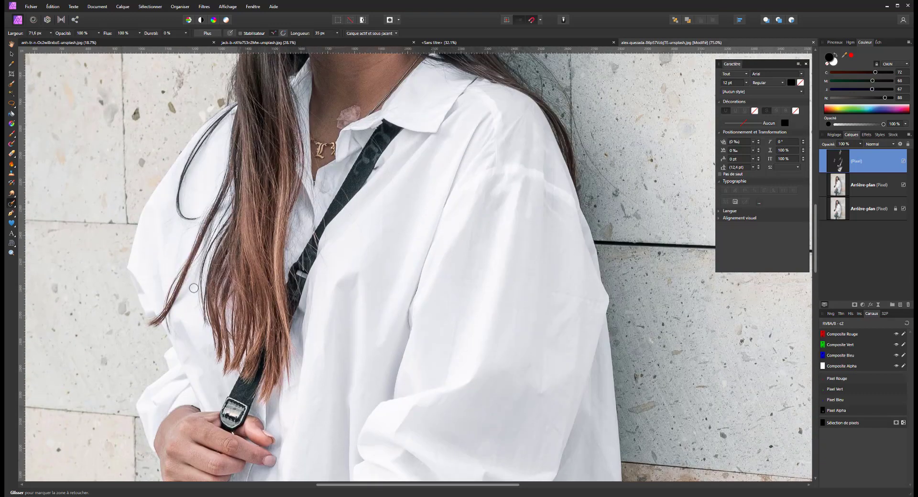
pyautogui.moveTo(382, 228); pyautogui.dragTo(379, 310)
pyautogui.scroll(3, 369, 292)
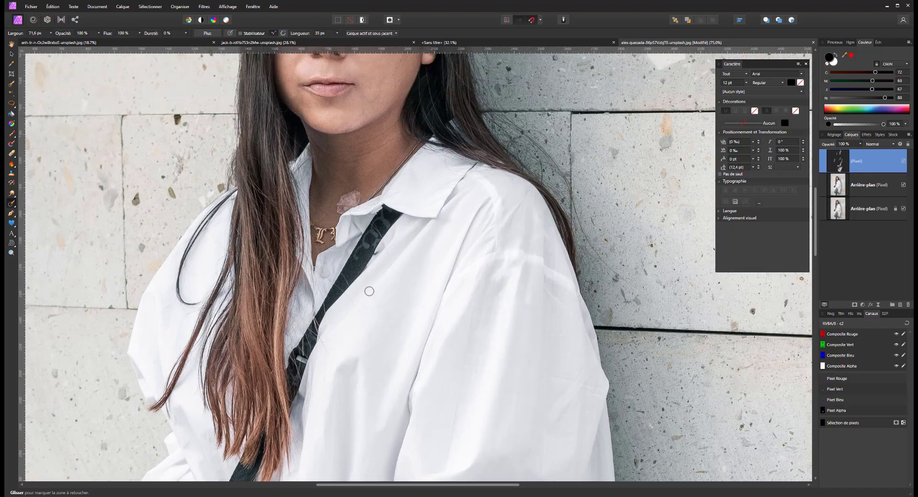
pyautogui.scroll(1, 370, 291)
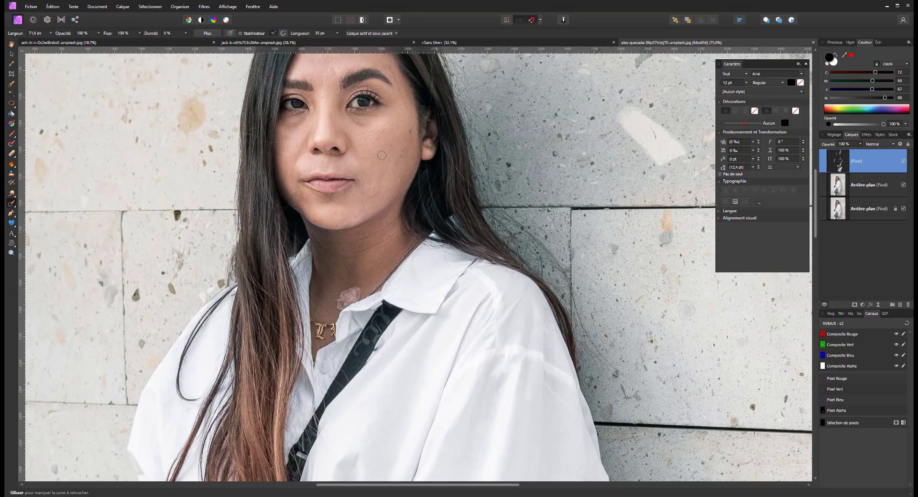
pyautogui.scroll(-6, 382, 155)
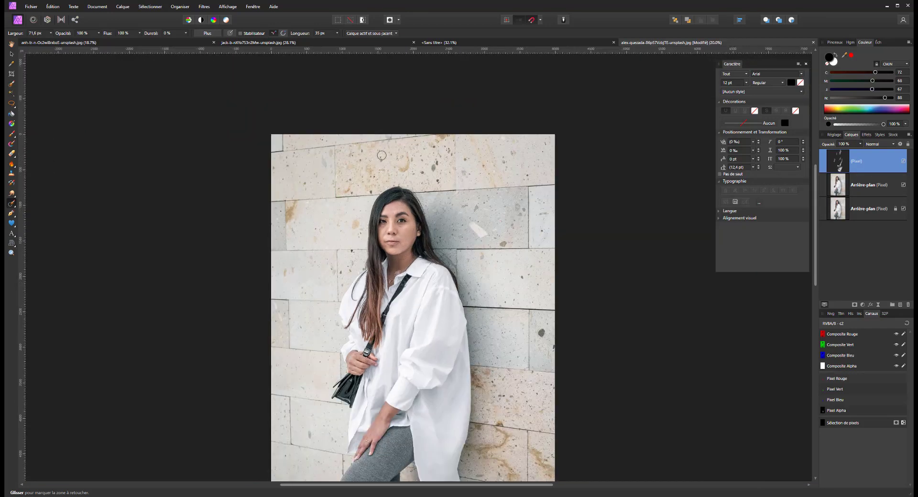
pyautogui.scroll(-2, 363, 193)
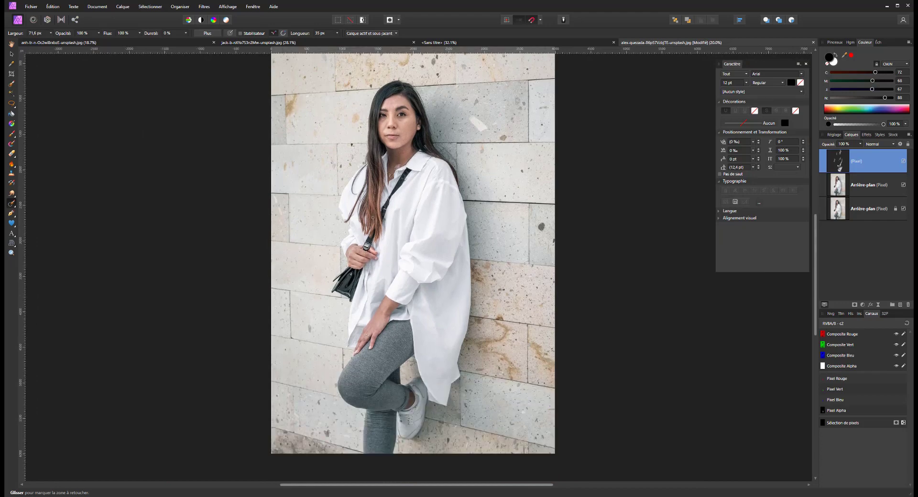